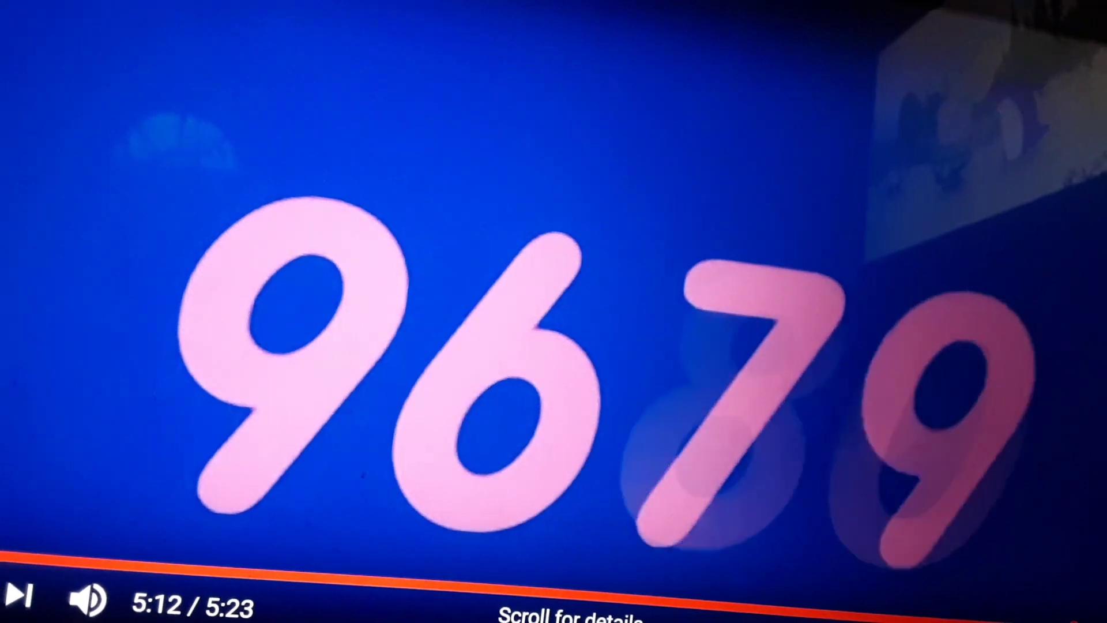
Set the counting video's playback speed to 0.25 from the player settings.
left_click(1081, 597)
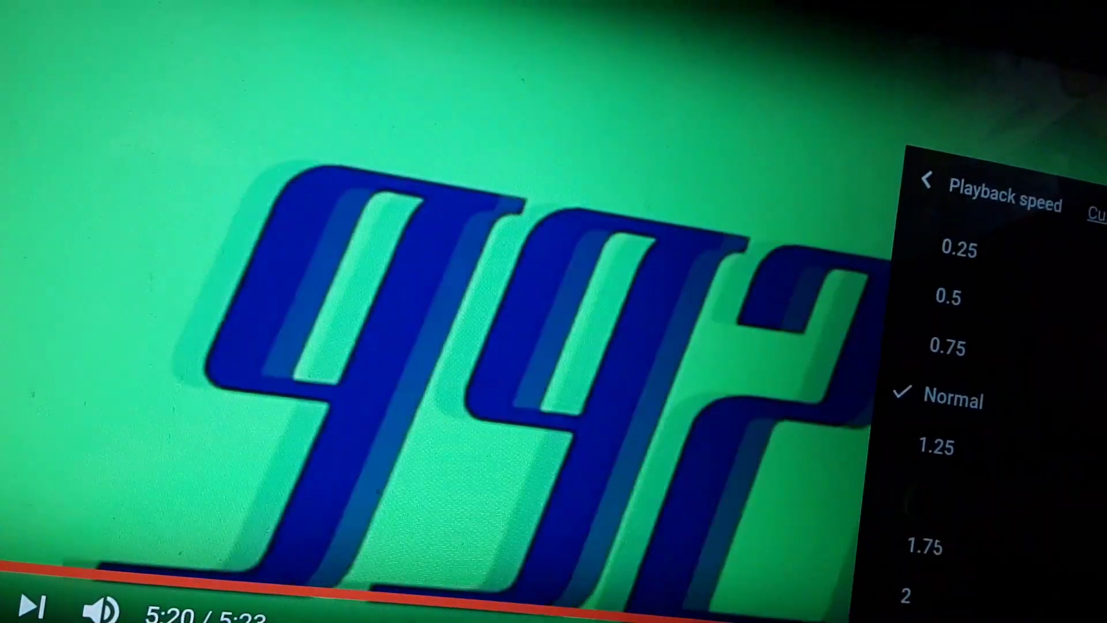
left_click(951, 249)
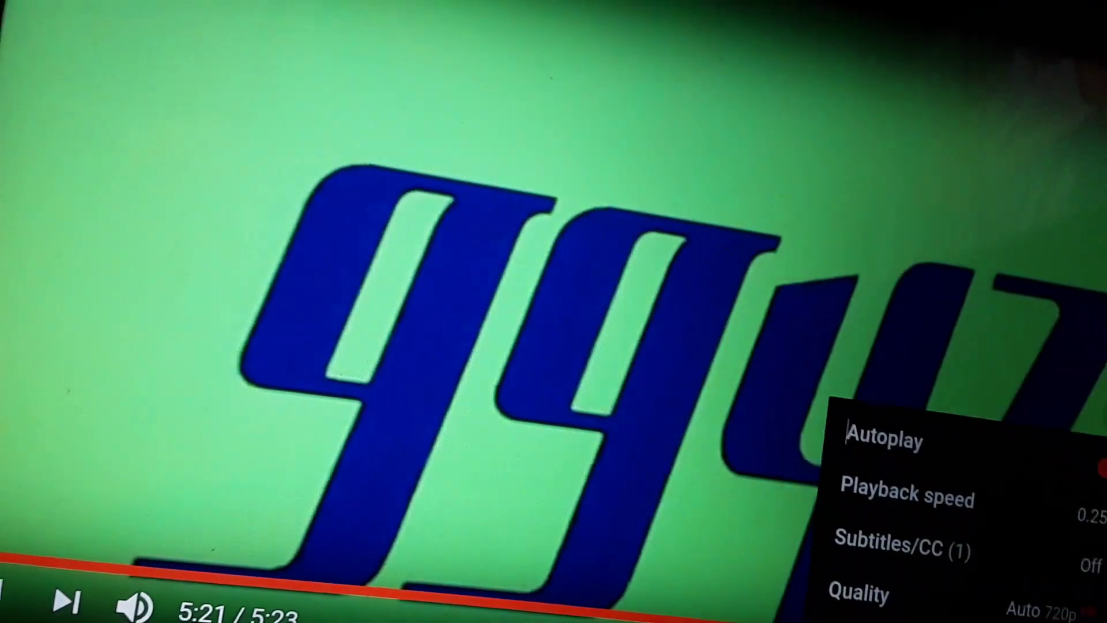